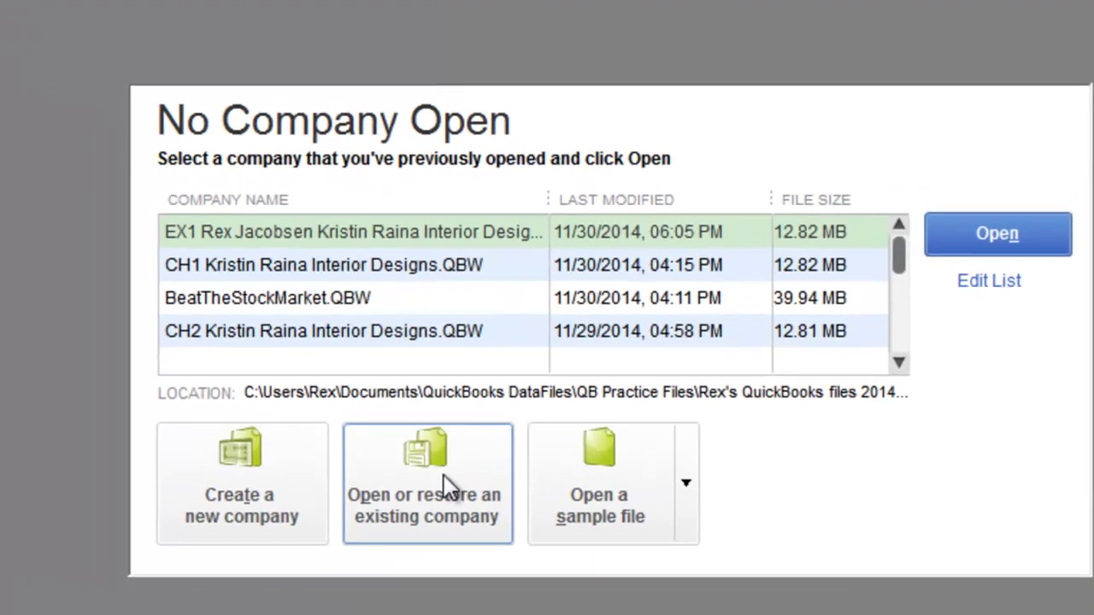
# Step: Open the existing EX1 company file (.QBW) from the Working Copies folder
pyautogui.click(371, 459)
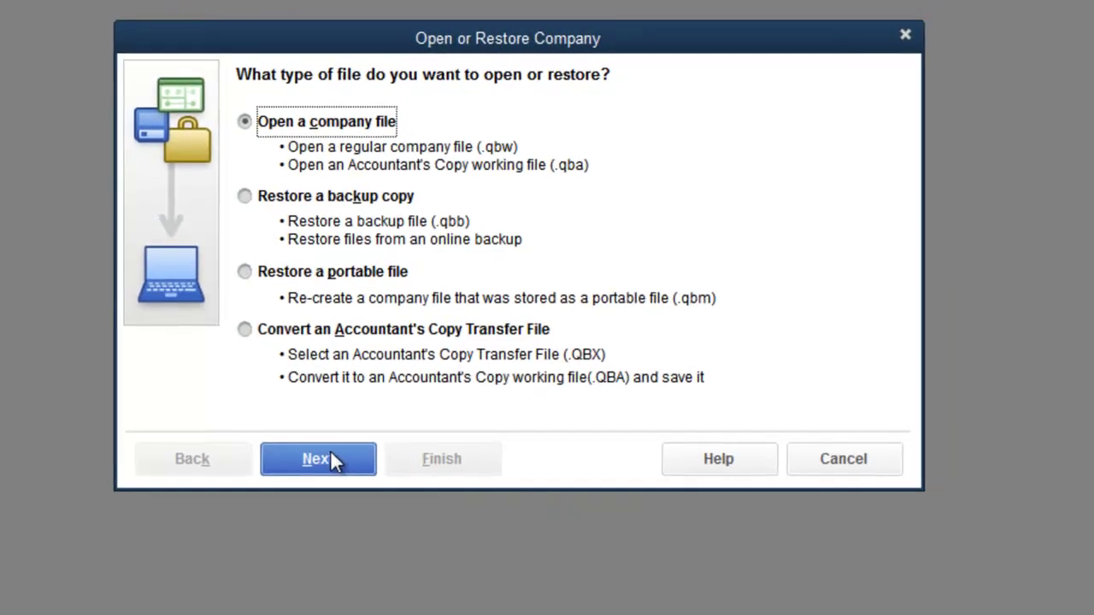
pyautogui.click(303, 500)
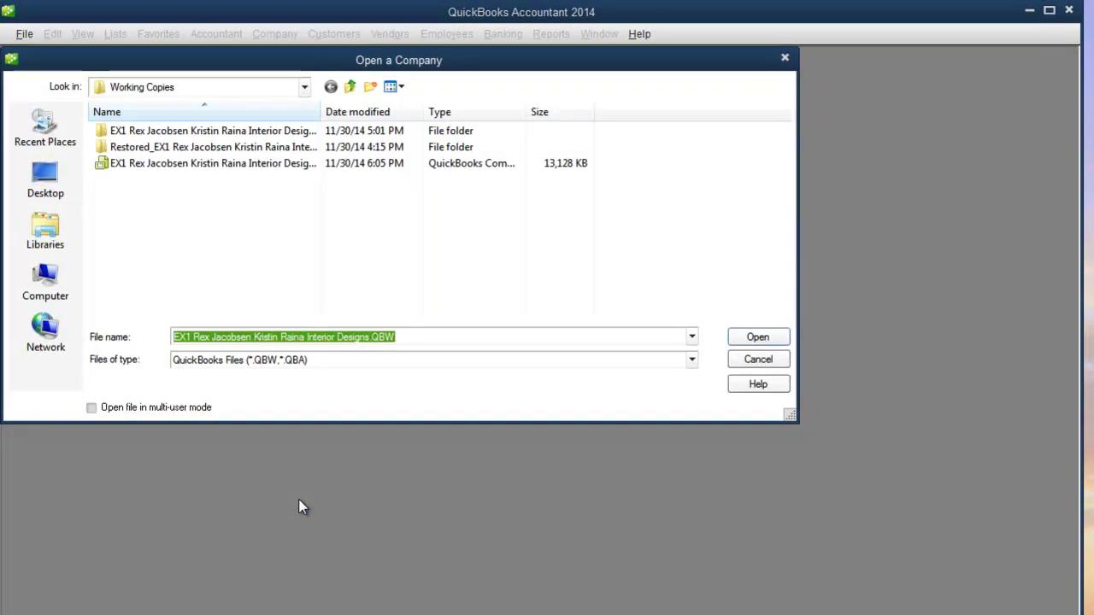
pyautogui.click(181, 168)
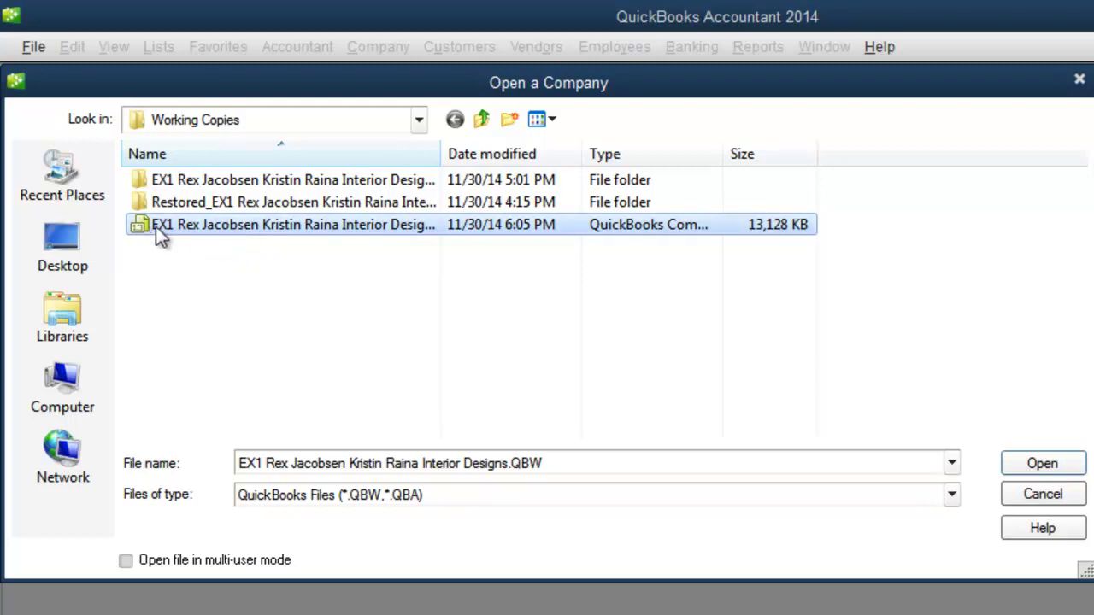
pyautogui.click(1021, 467)
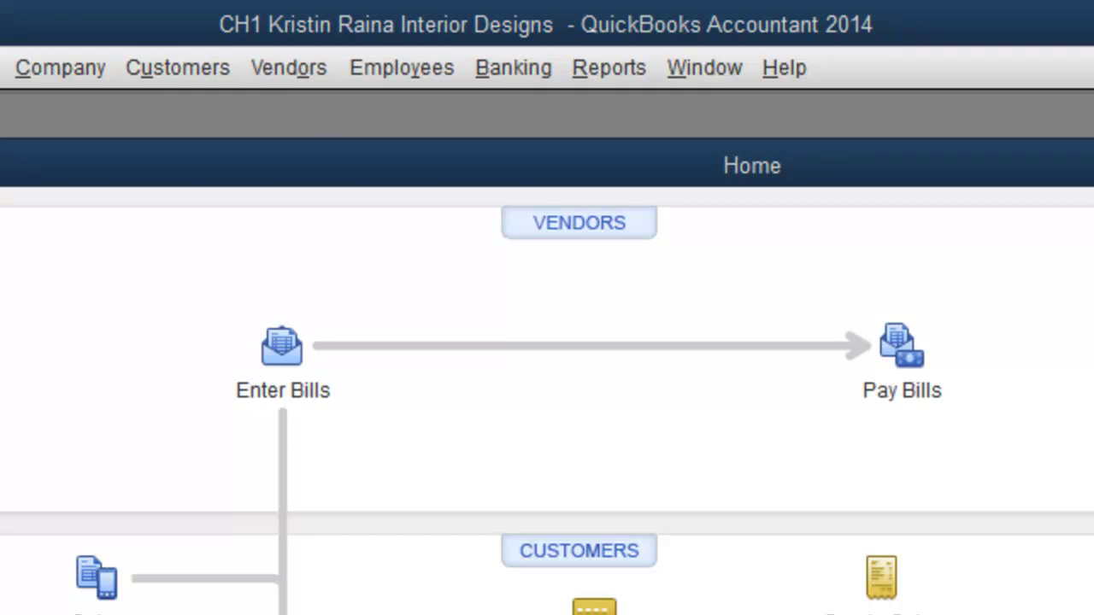
# Step: In My Company's Company Information, replace the CH1 prefix of the company name with 'EX1 Rexter'
pyautogui.click(69, 72)
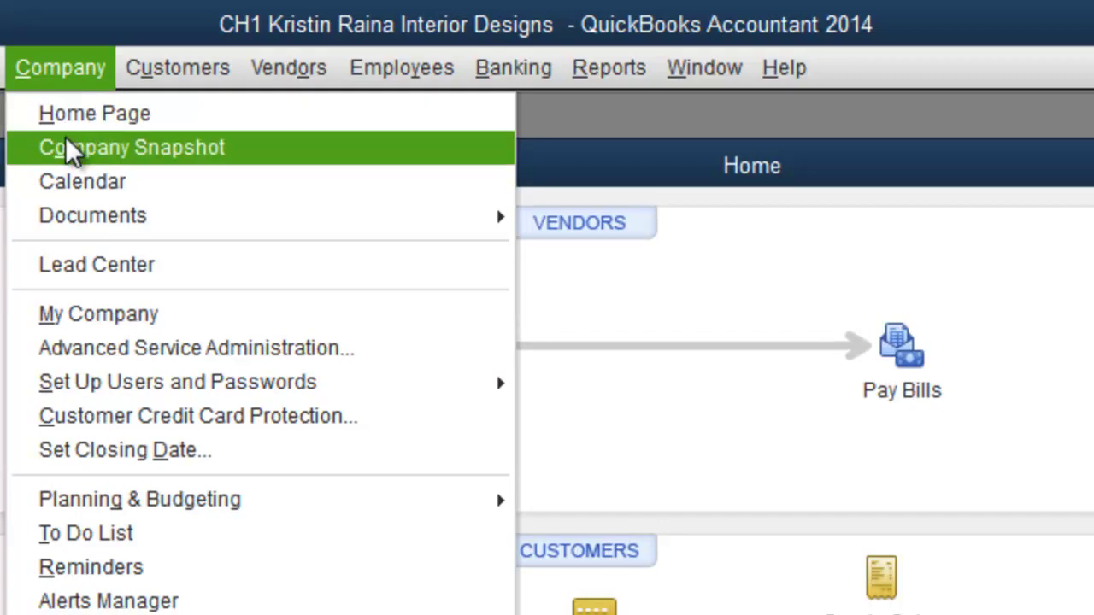
pyautogui.click(101, 313)
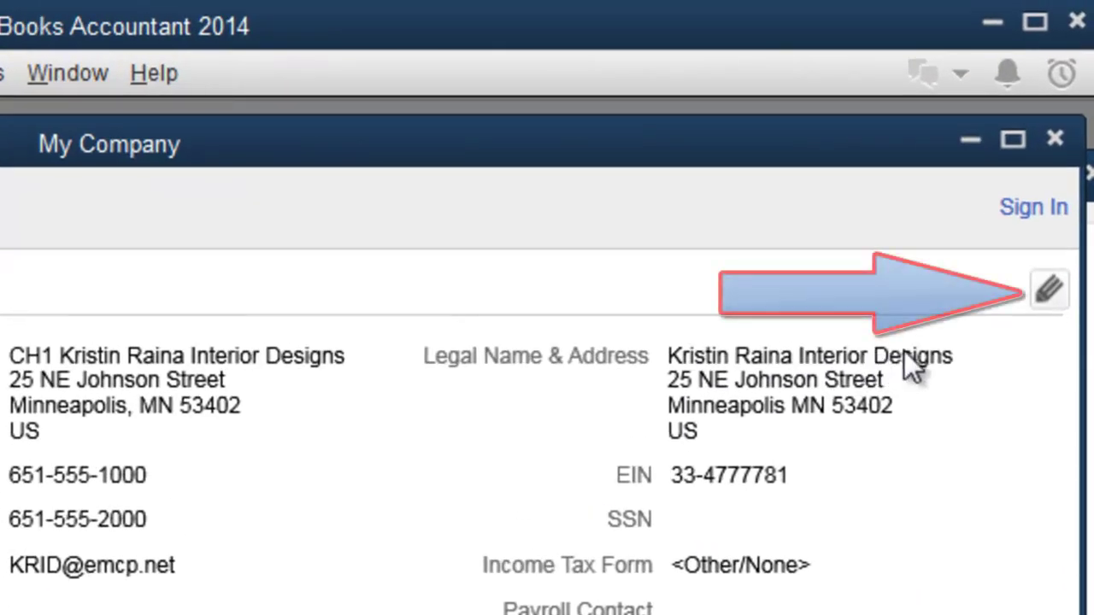
pyautogui.click(1051, 294)
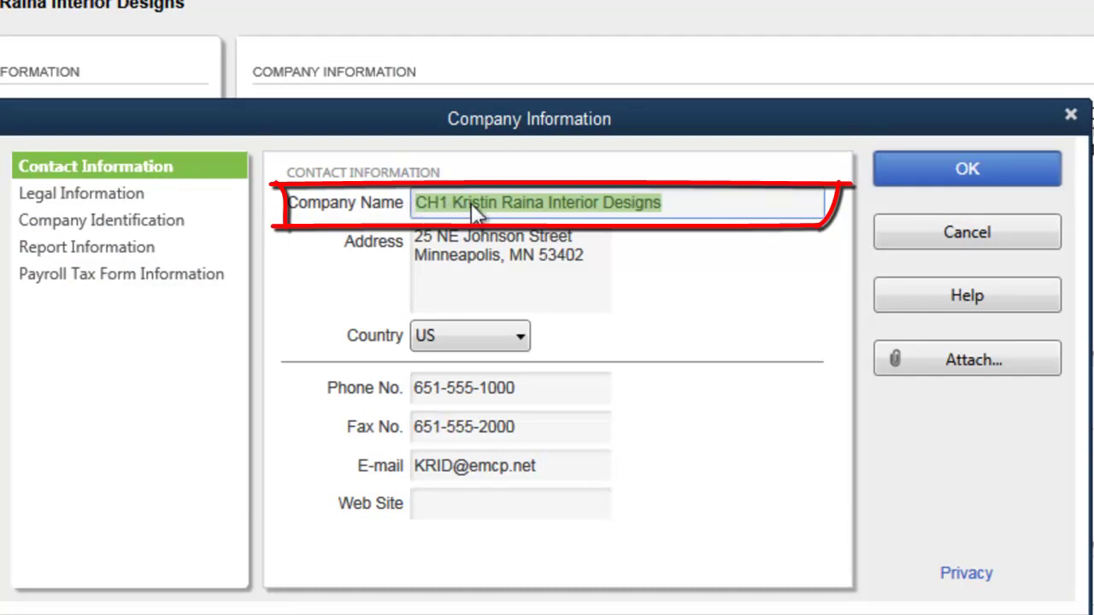
pyautogui.click(446, 202)
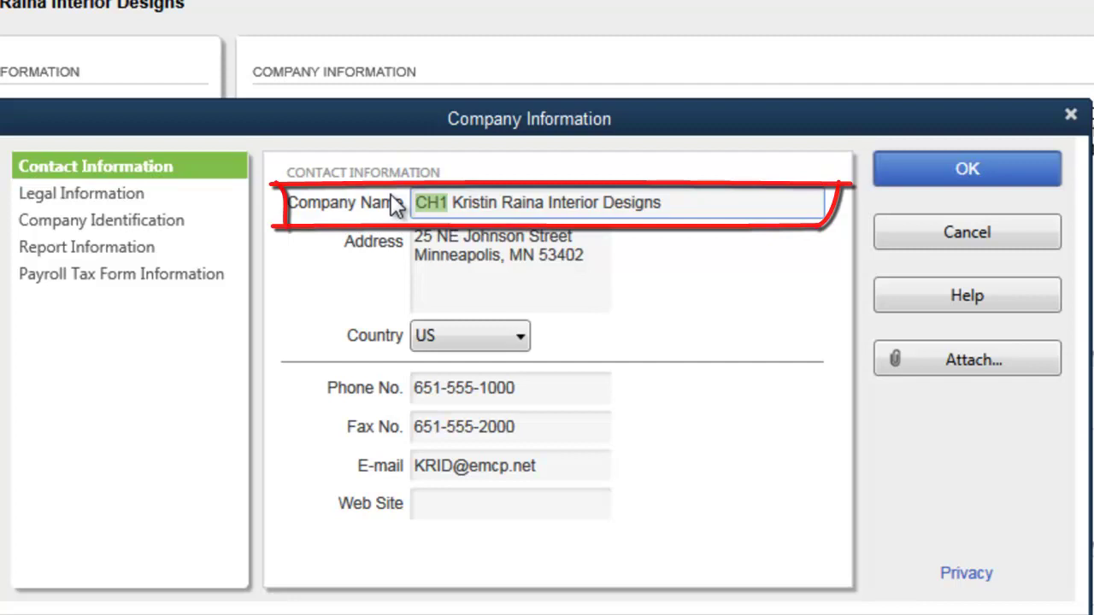
pyautogui.press('BackSpace')
pyautogui.press('BackSpace')
pyautogui.write('EX1')
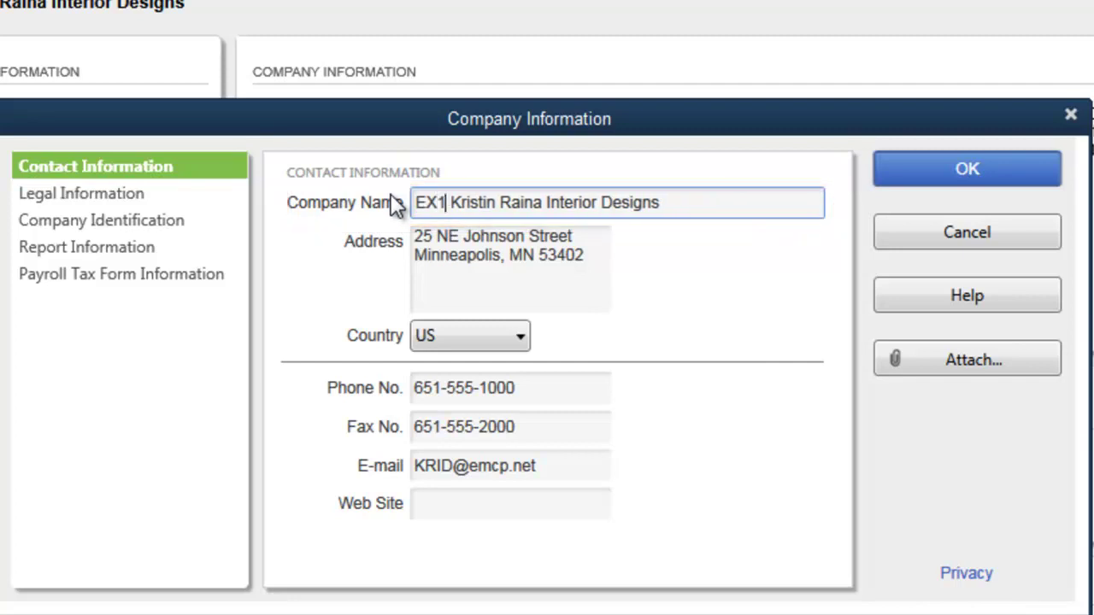
pyautogui.write(' R')
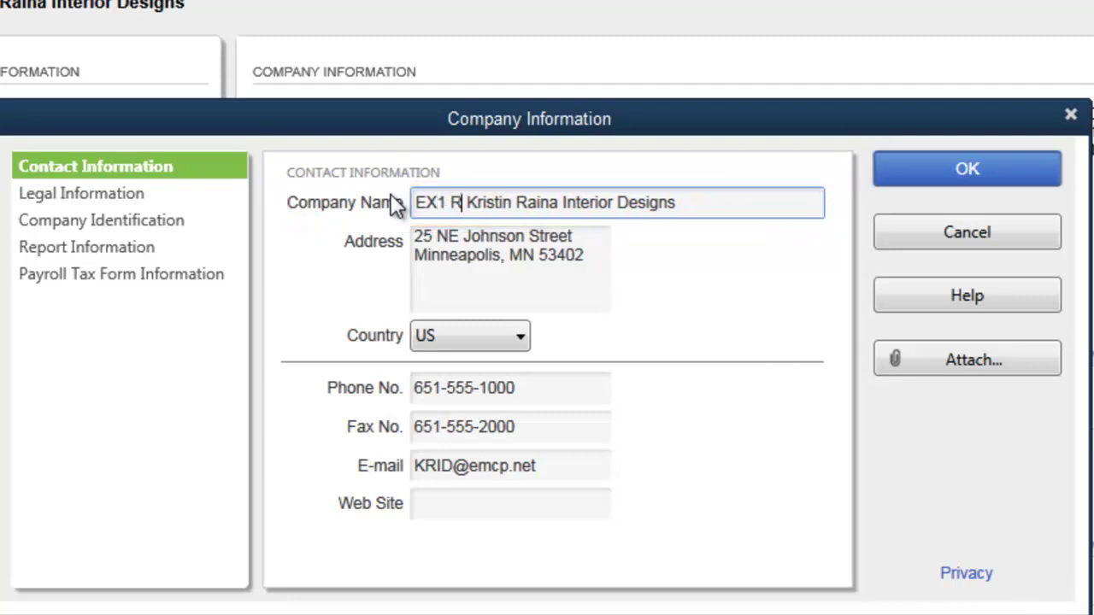
pyautogui.write('exter')
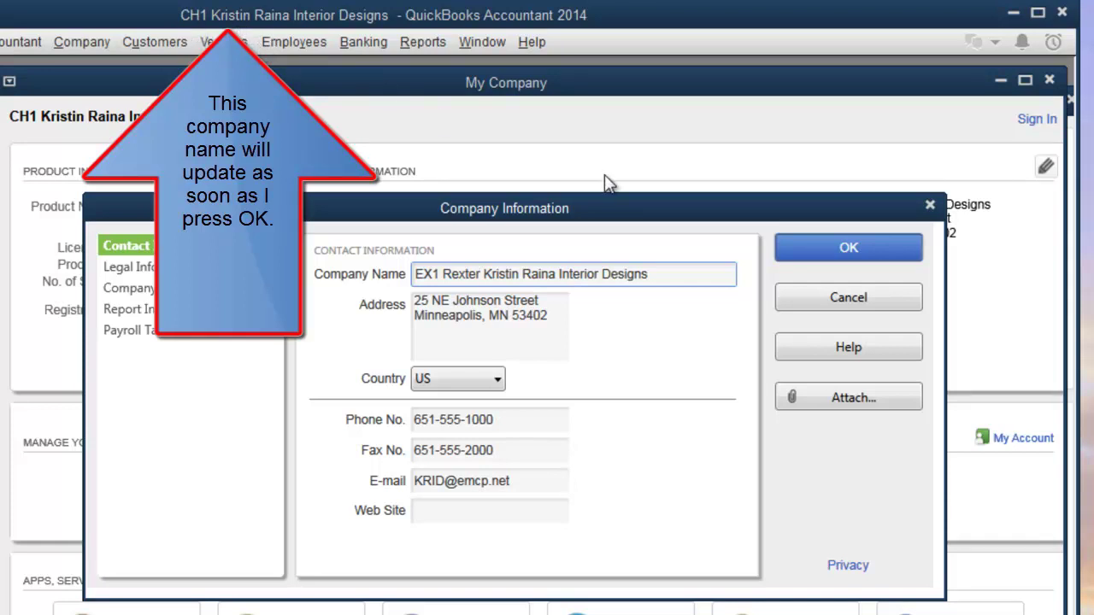
# Step: Confirm the Company Information dialog to save the name EX1 Rexter Kristin Raina Interior Designs
pyautogui.click(821, 252)
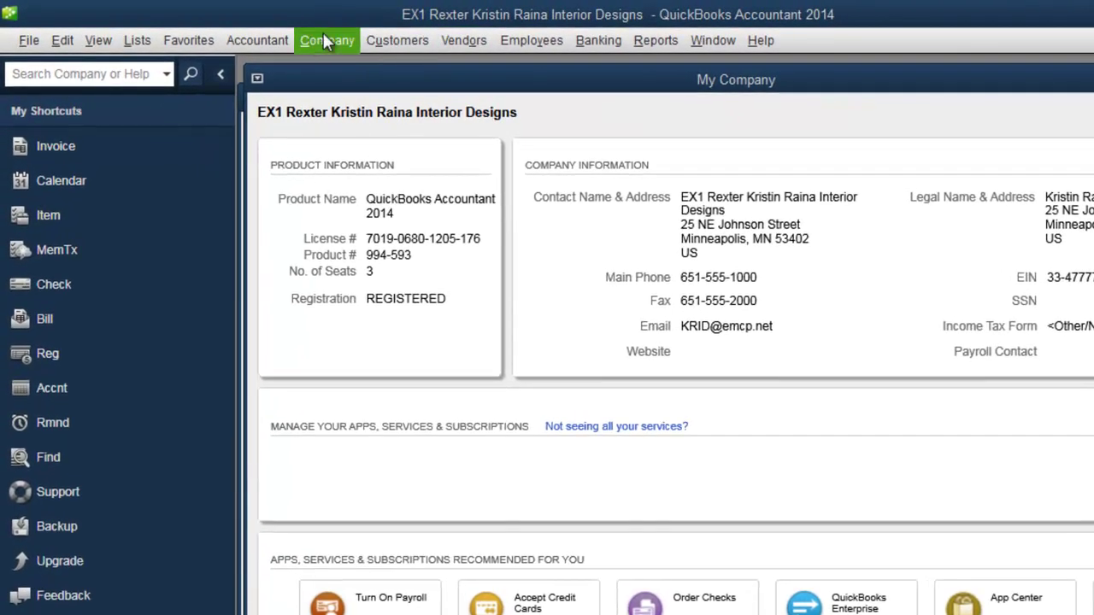
pyautogui.click(27, 44)
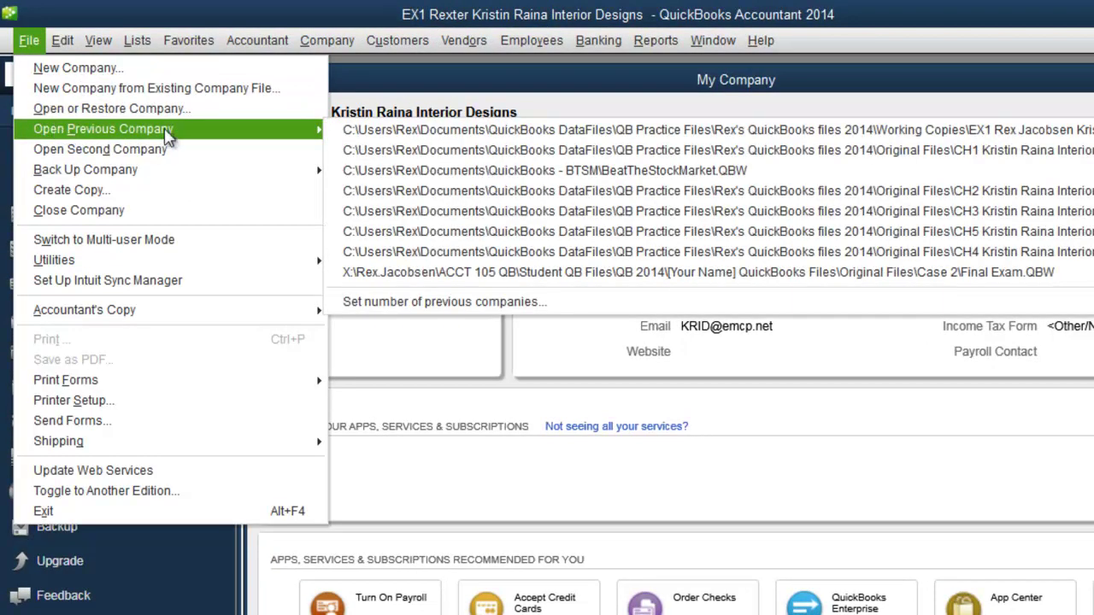
pyautogui.moveTo(104, 129)
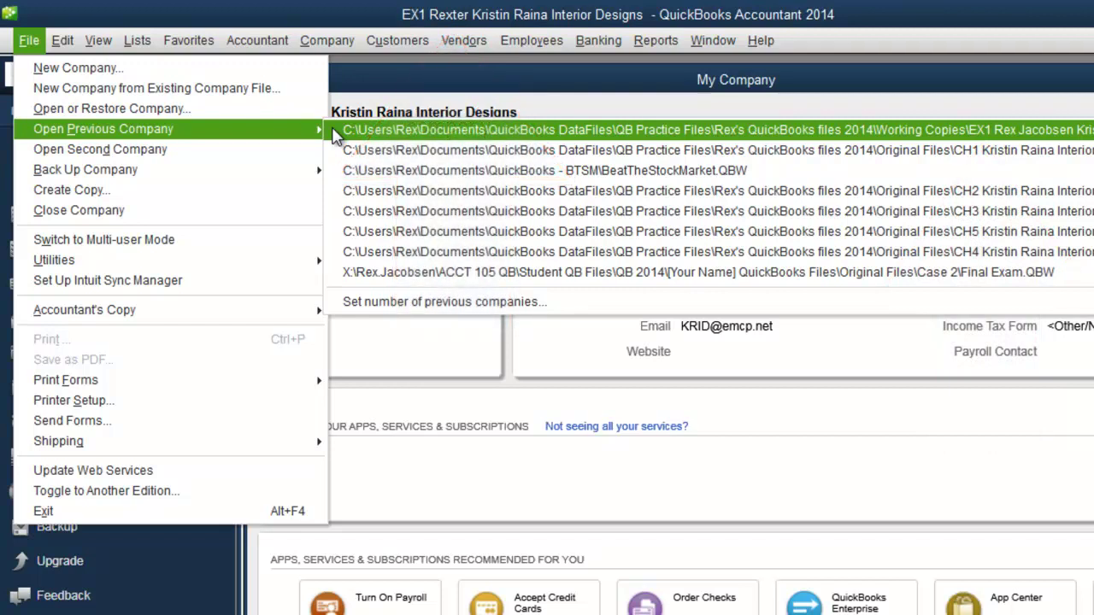
pyautogui.click(336, 135)
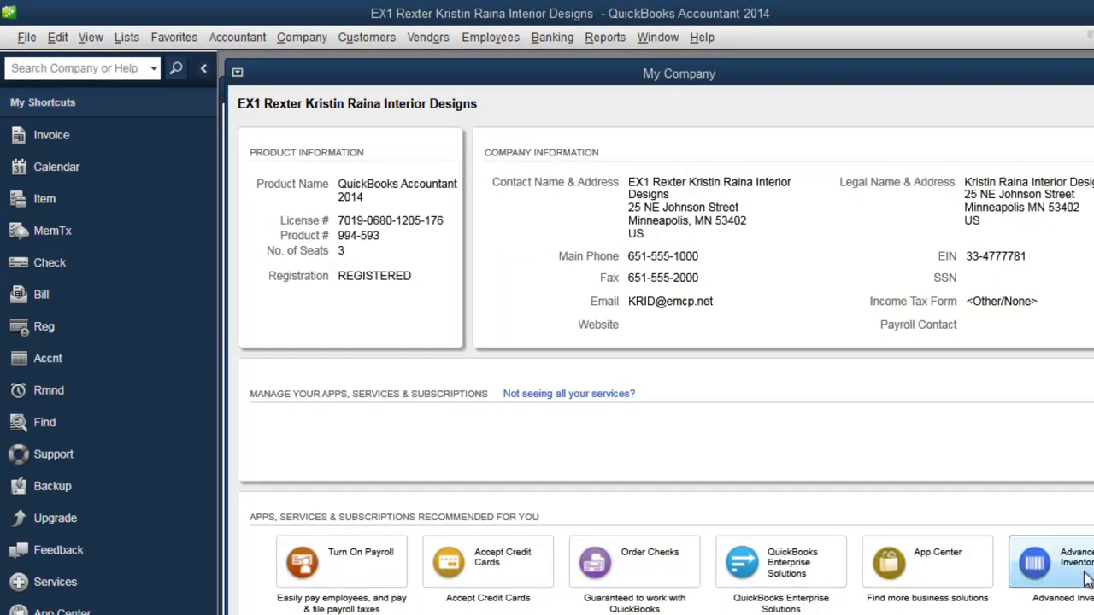
# Step: Run the Profit & Loss Standard report from Reports > Company & Financial
pyautogui.click(608, 43)
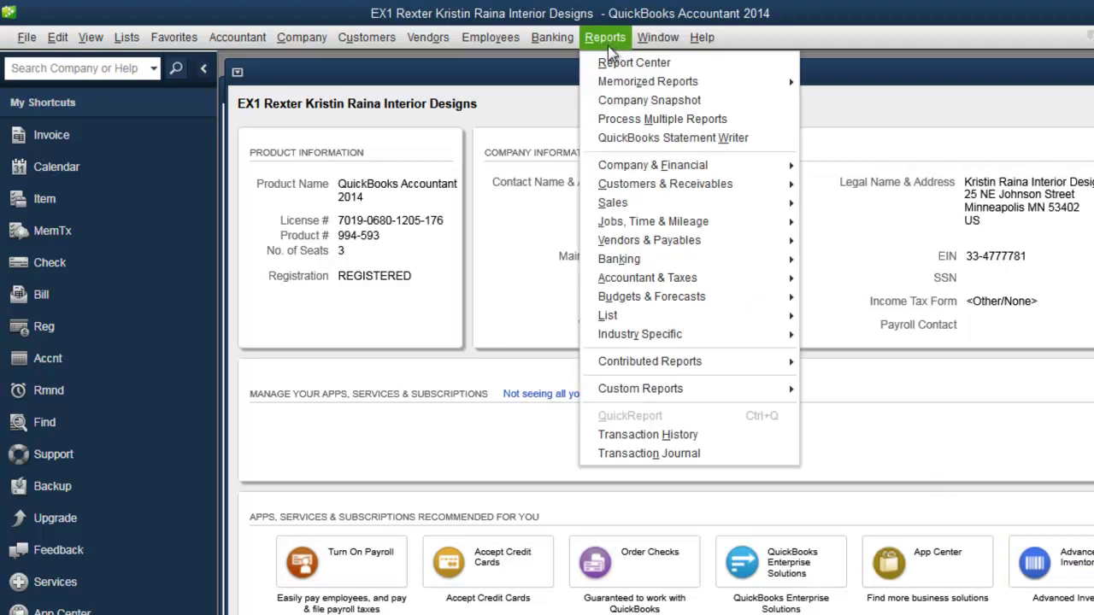
pyautogui.moveTo(652, 165)
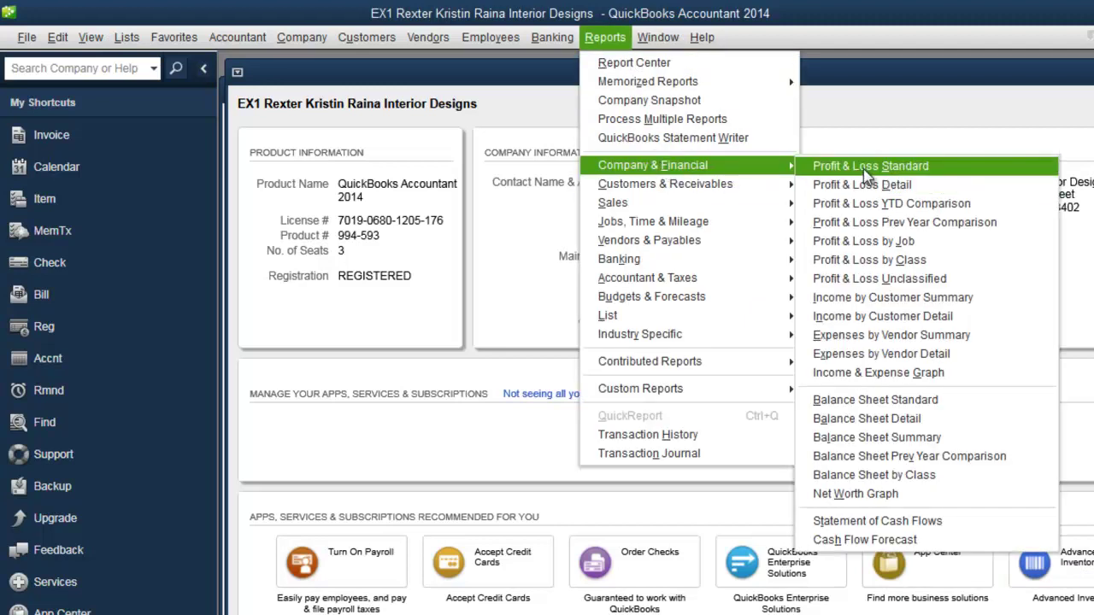
pyautogui.click(864, 167)
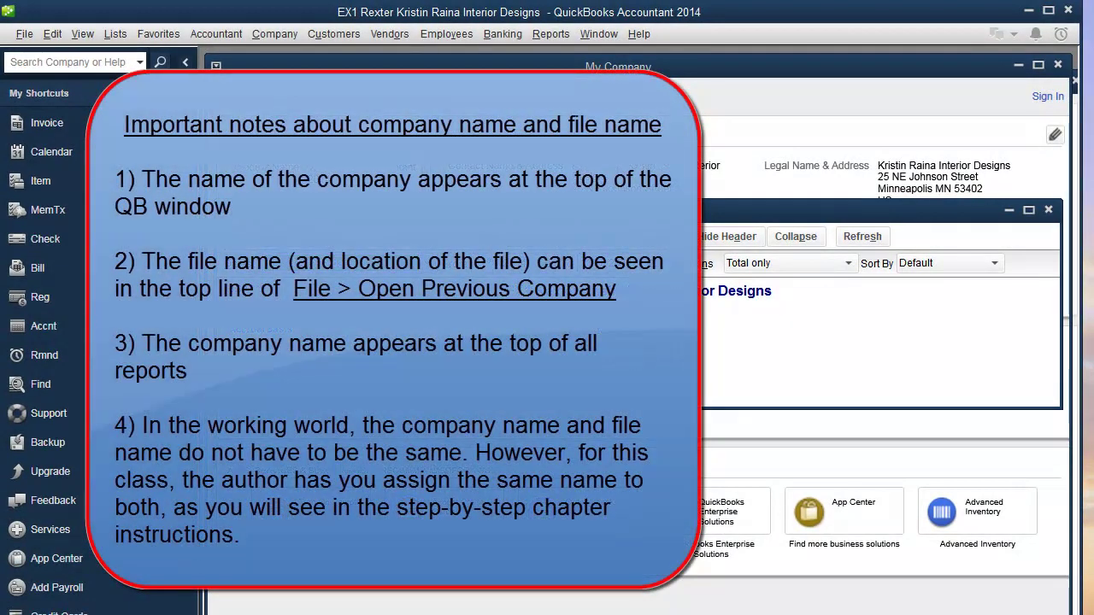
# Step: Close the Profit & Loss report and My Company windows to return to Home
pyautogui.click(1048, 209)
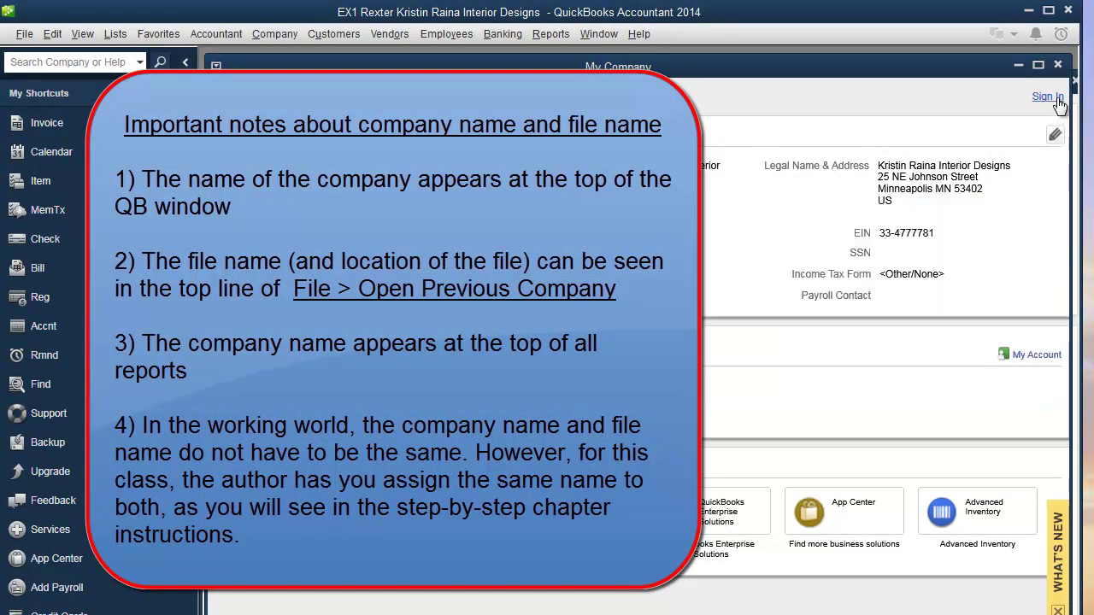
pyautogui.click(1059, 68)
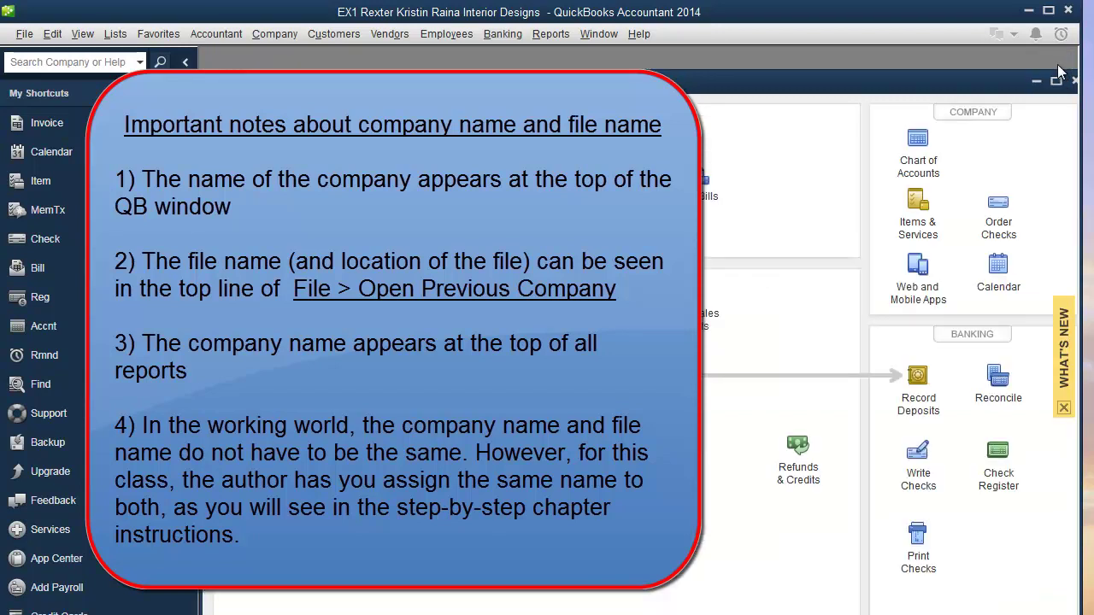